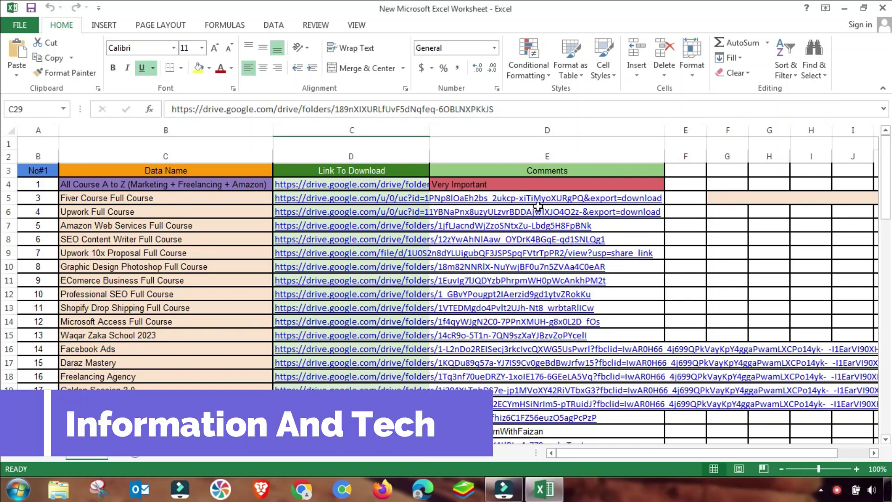
Step: Make and undo a stray edit in cell E6, then list the Protect Workbook options on the Info page
scroll(650, 319, "down", 3)
scroll(651, 319, "down", 5)
scroll(42, 319, "down", 1)
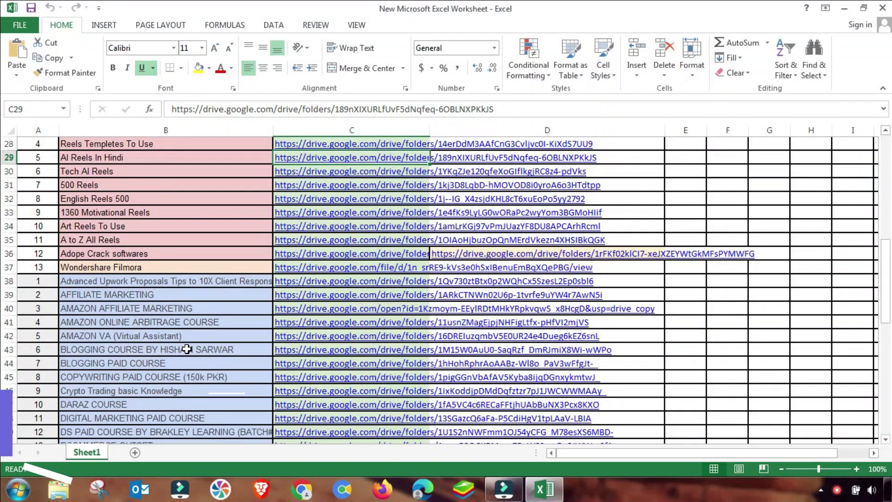
scroll(42, 320, "up", 8)
scroll(329, 309, "up", 2)
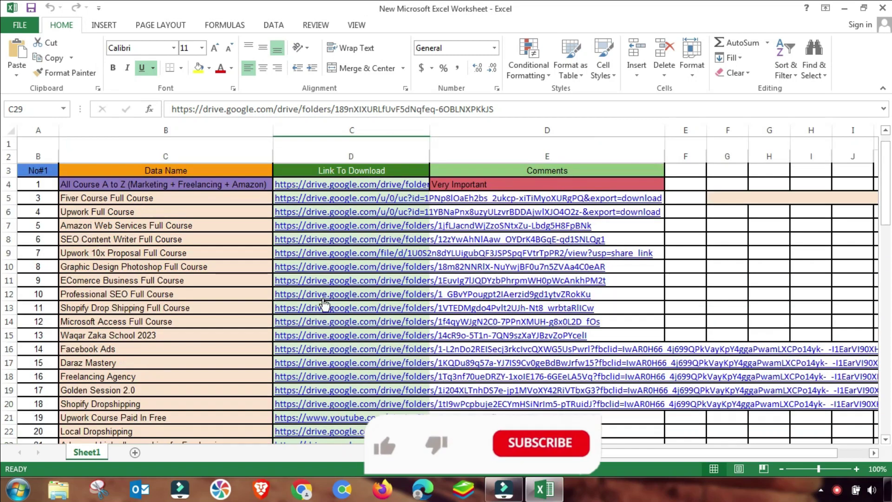
left_click(693, 214)
double_click(695, 216)
type("vzv")
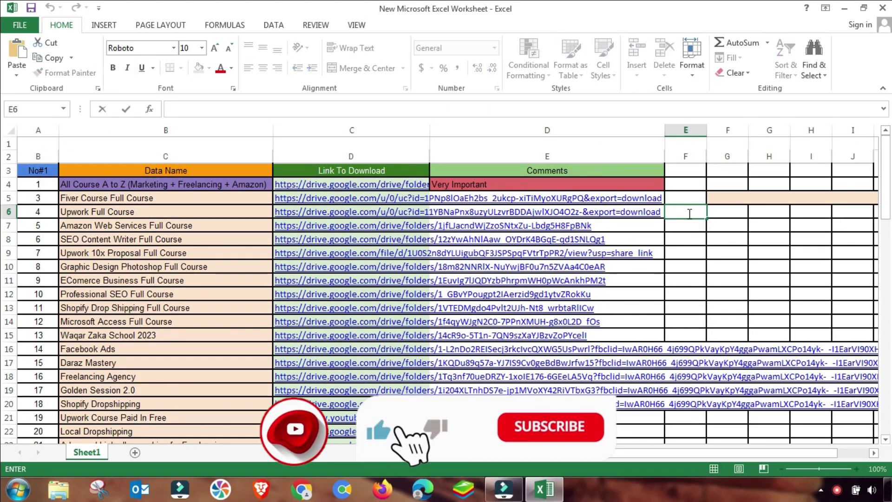
type("dv")
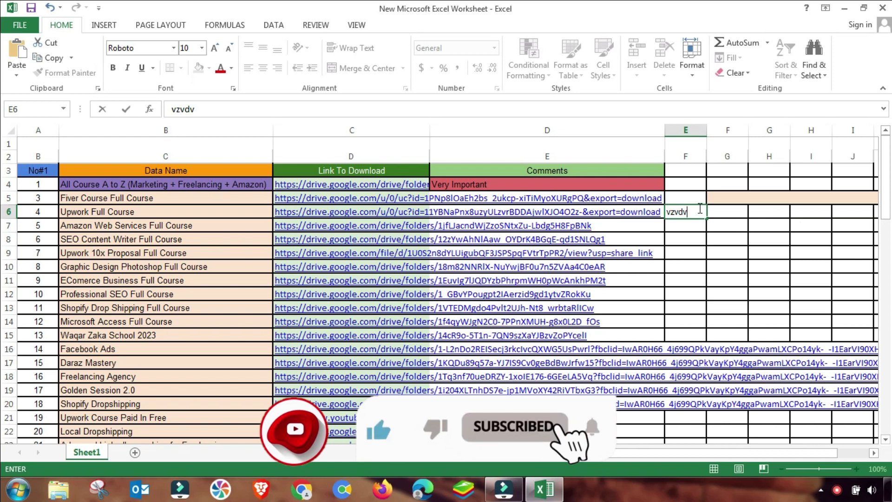
key("BackSpace")
key("BackSpace")
key("BackSpace")
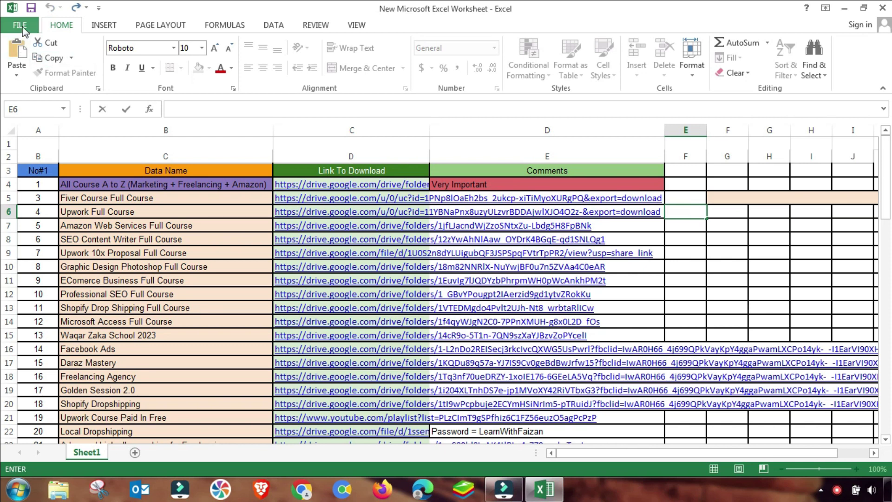
left_click(22, 26)
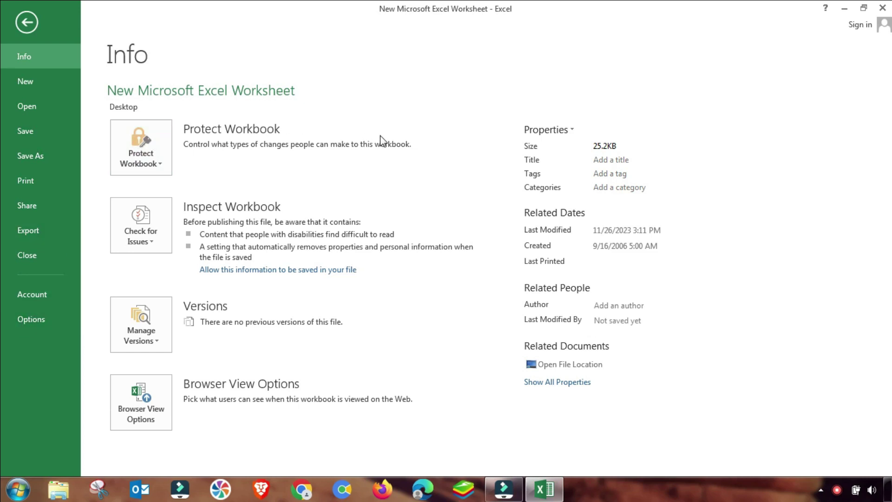
left_click(144, 150)
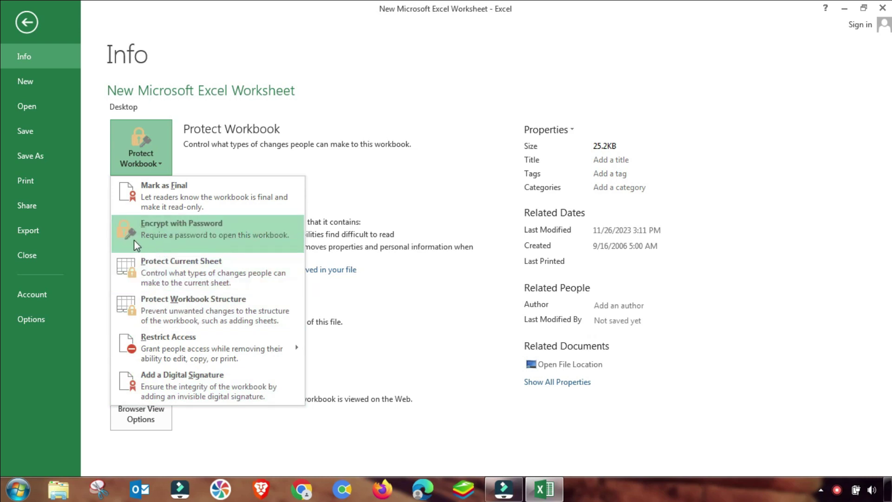
Step: Encrypt the workbook with an opening password, re-entering it correctly after a mismatch warning
left_click(168, 230)
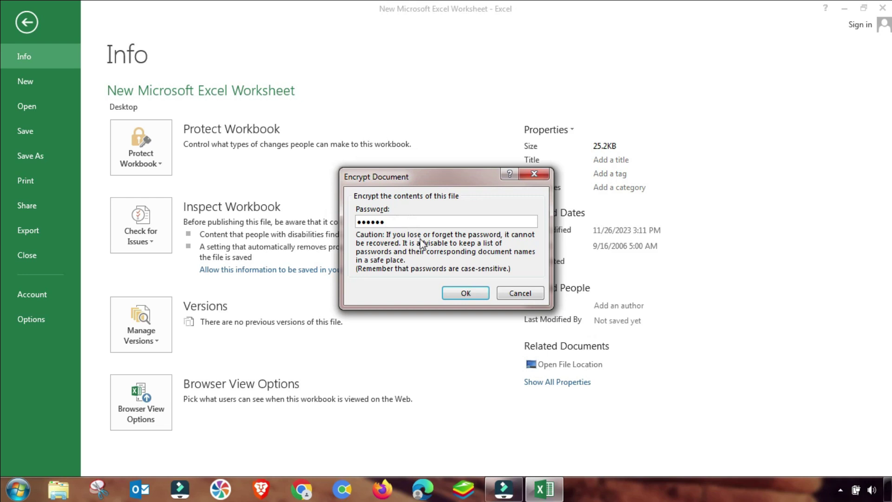
left_click(466, 294)
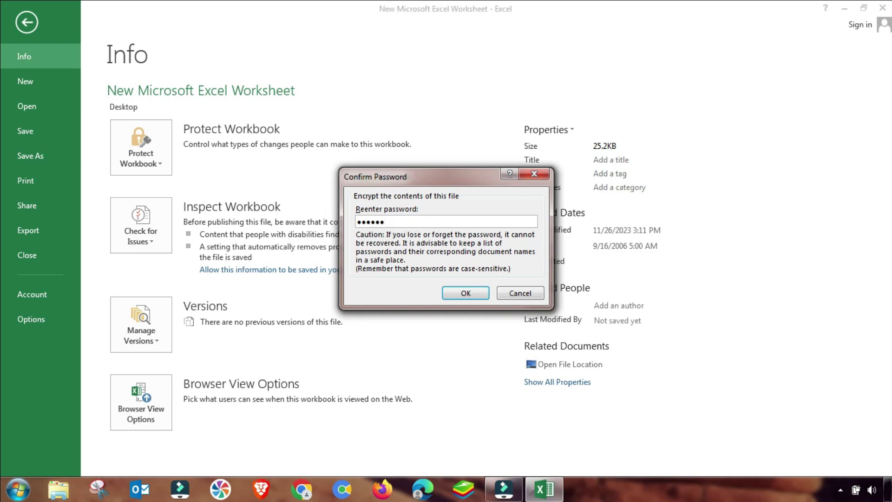
left_click(465, 293)
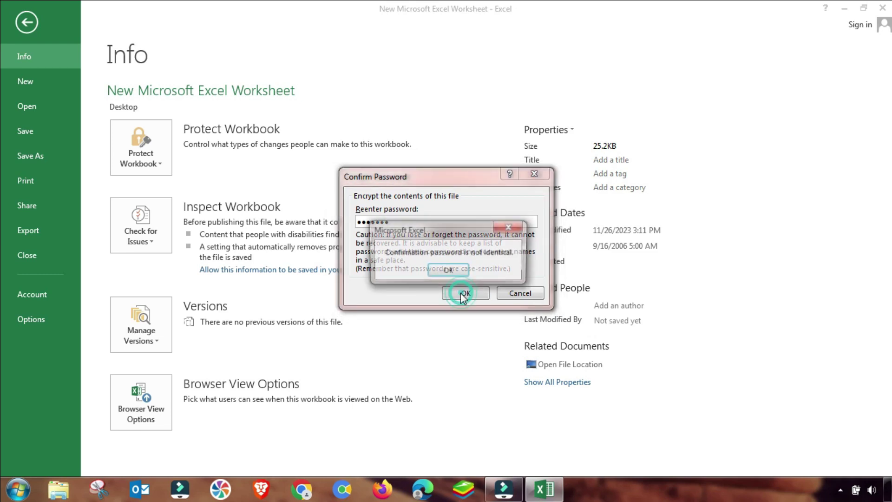
left_click(448, 269)
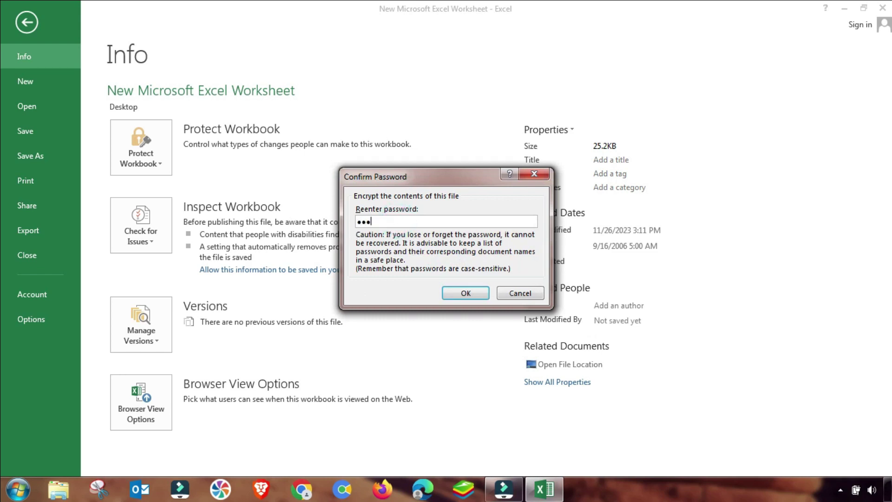
left_click(465, 293)
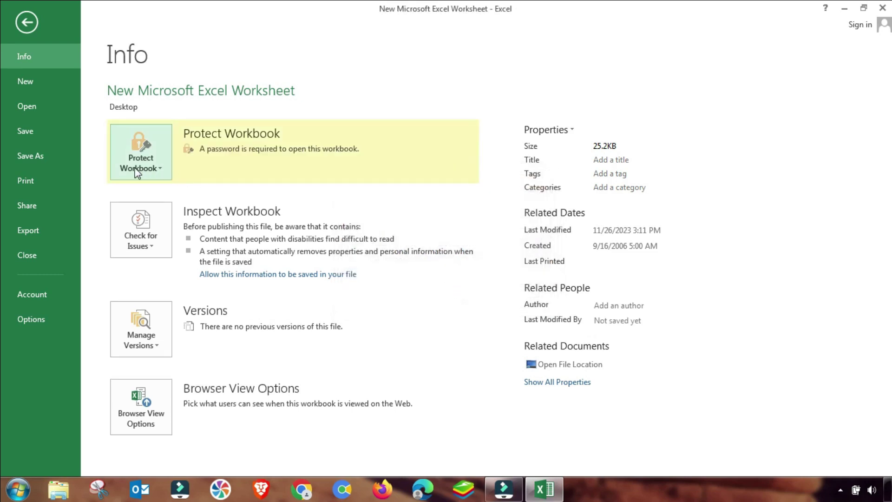
Step: Close the workbook without saving the encryption, then reopen it from its desktop file
left_click(883, 8)
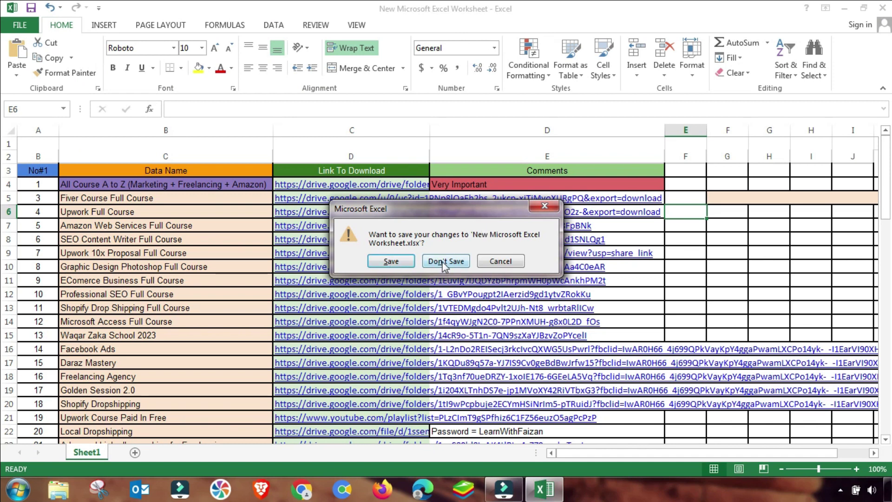
left_click(443, 262)
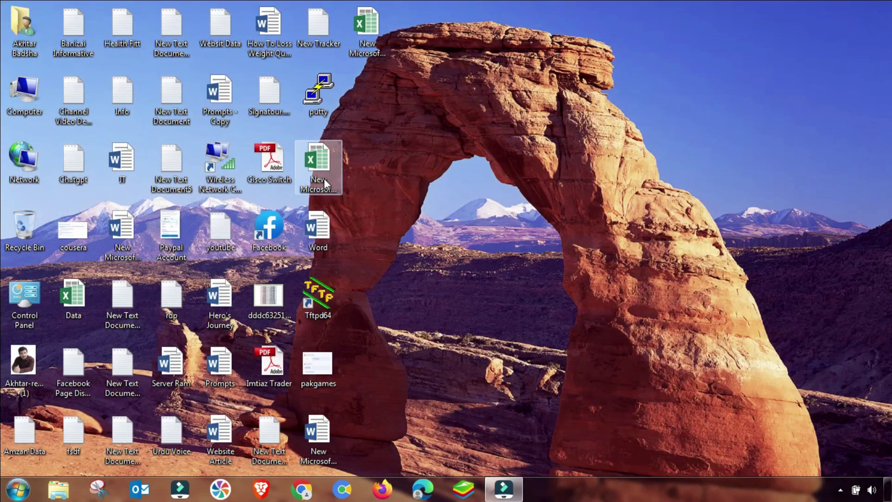
double_click(322, 171)
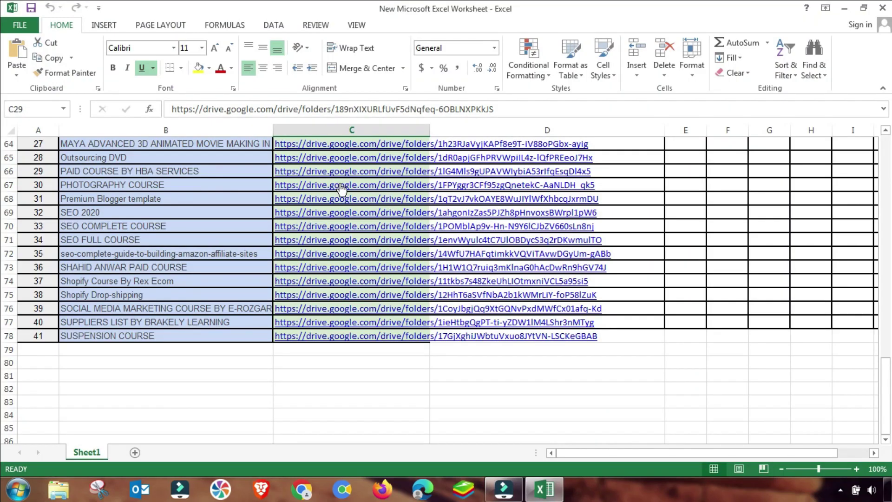
scroll(398, 274, "up", 1)
scroll(398, 274, "up", 2)
scroll(398, 274, "up", 5)
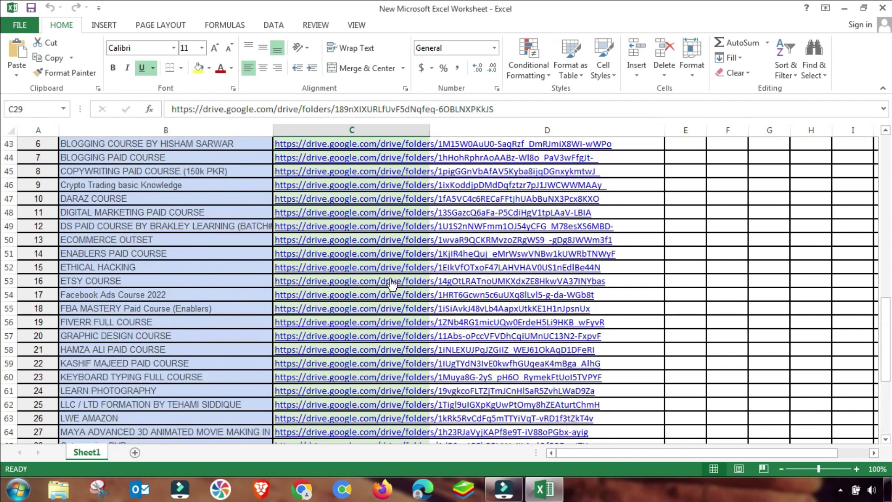
scroll(390, 277, "up", 5)
Step: Encrypt the workbook again through Protect Workbook, entering and confirming a new opening password
left_click(19, 25)
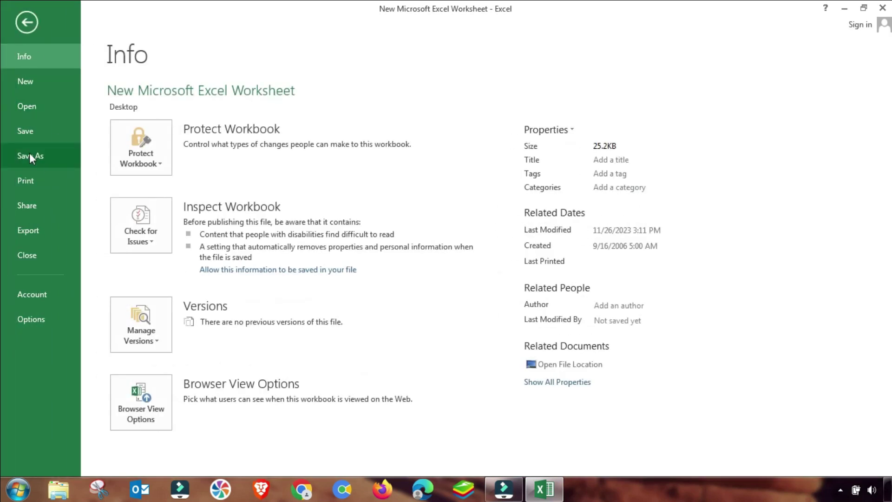
left_click(134, 147)
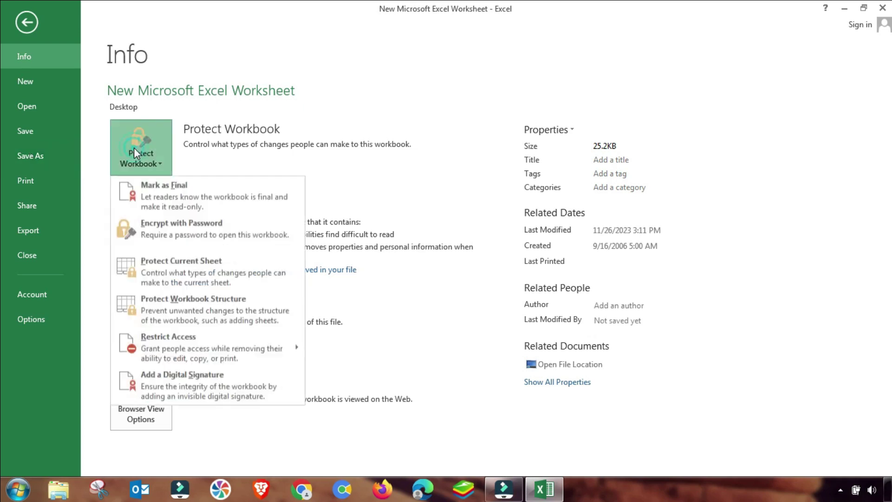
left_click(164, 225)
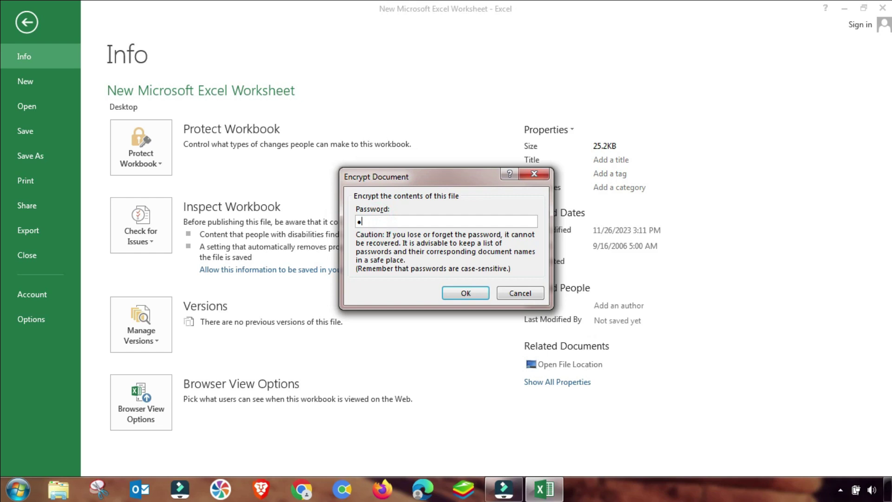
left_click(450, 294)
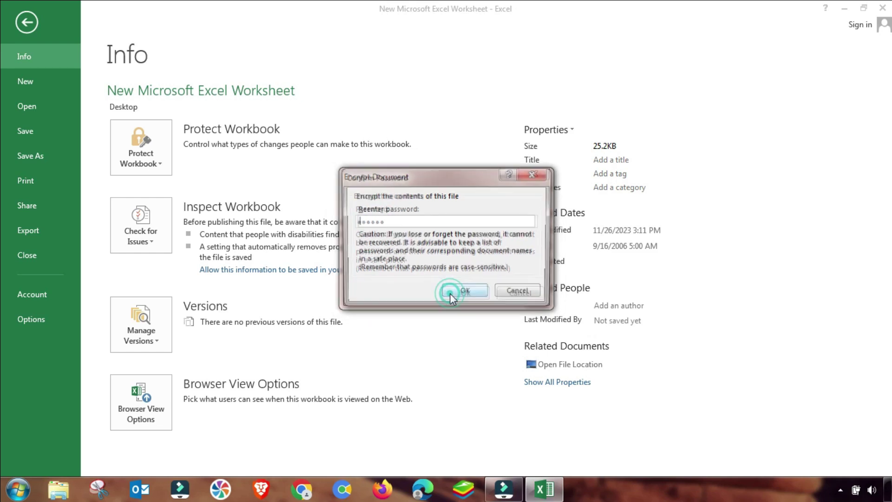
type("1")
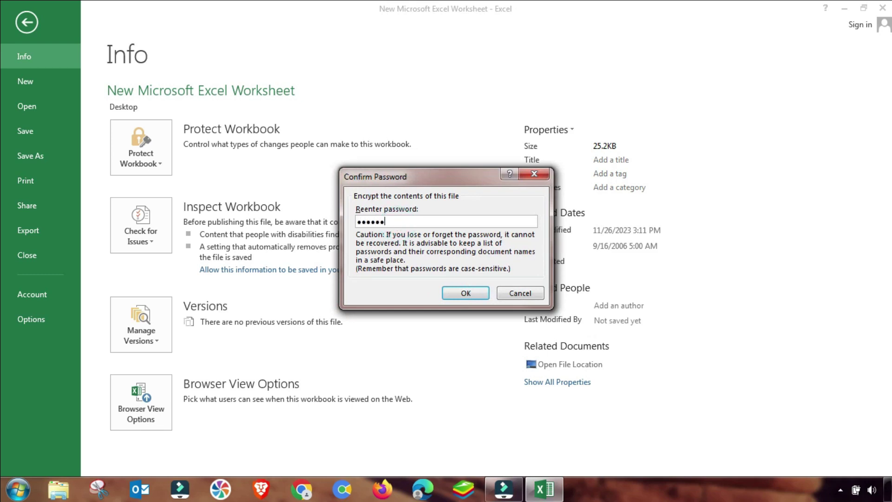
left_click(462, 293)
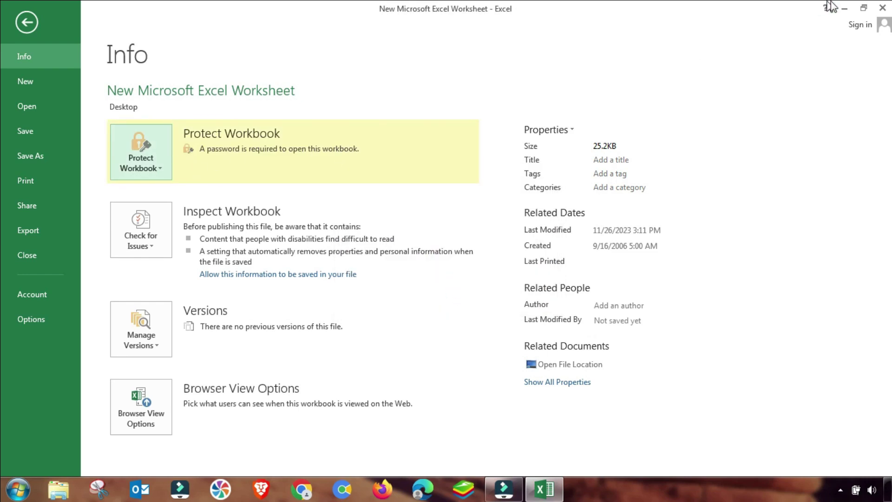
Step: Save the encrypted workbook on closing, then reopen it from the desktop to reach the password prompt
left_click(883, 8)
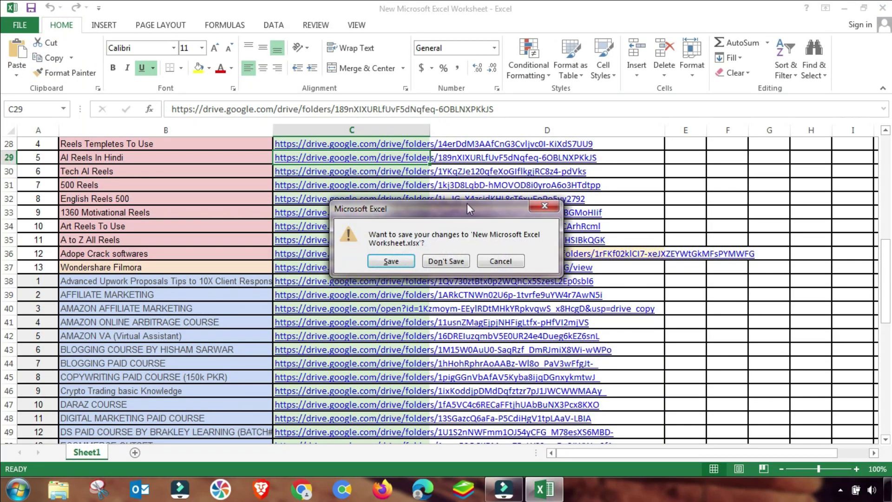
left_click(392, 262)
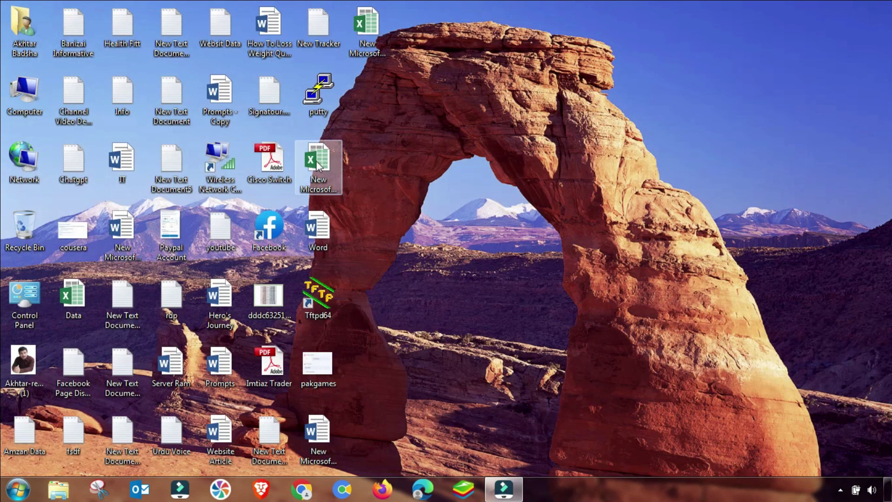
double_click(316, 160)
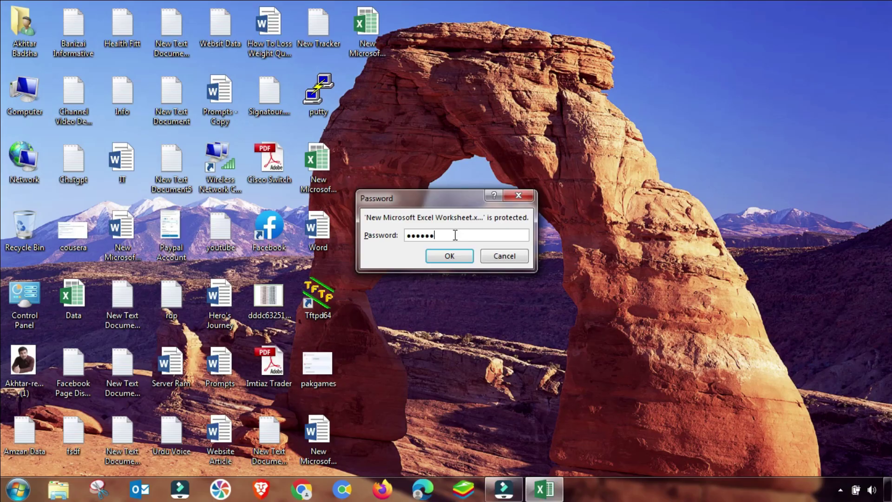
Step: Submit the opening password, then scroll the course list and select the Data Name header cell
key("Return")
scroll(406, 242, "up", 4)
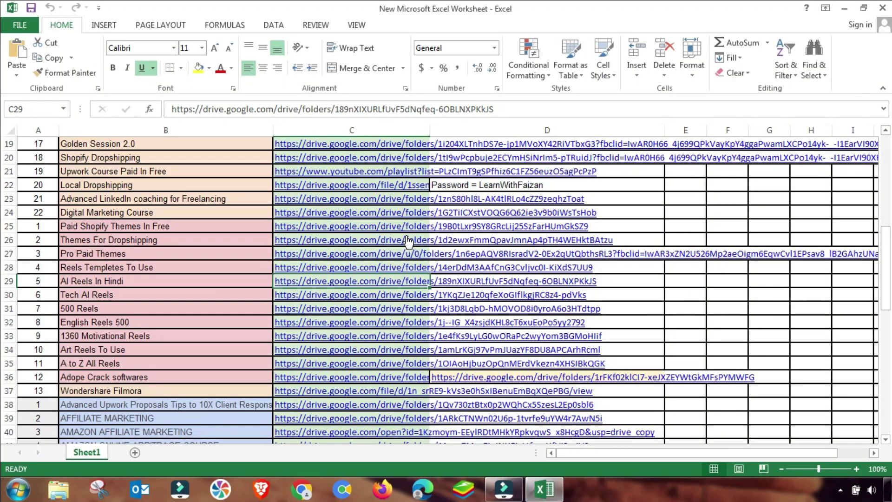
scroll(406, 242, "up", 5)
left_click(219, 171)
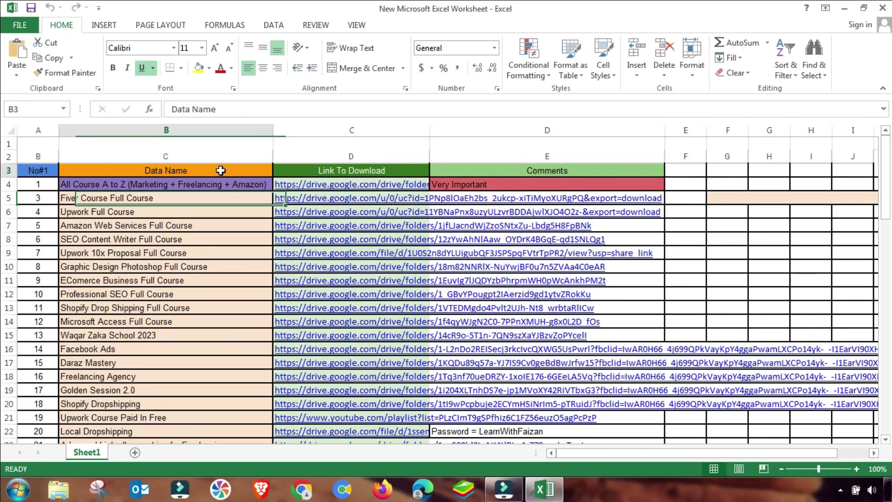
scroll(223, 242, "down", 5)
scroll(223, 254, "up", 2)
scroll(223, 255, "up", 3)
scroll(225, 260, "down", 4)
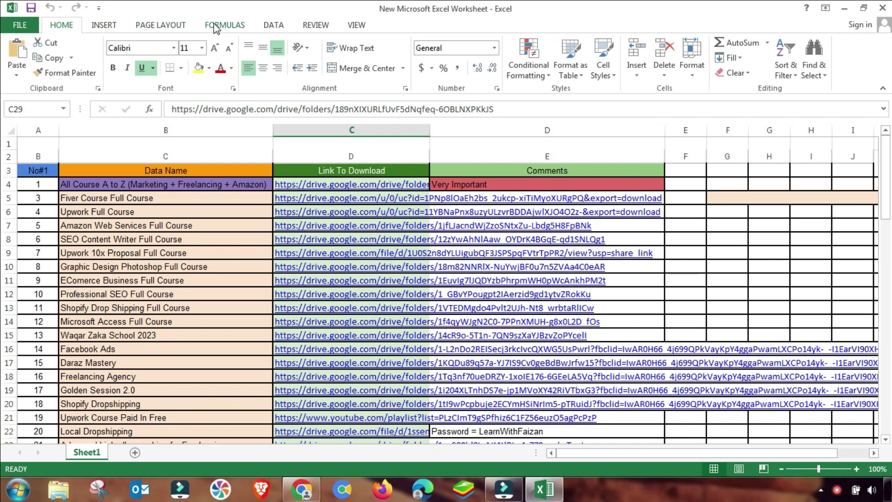
Step: Review the Protect Sheet permissions, untick worksheet protection, and cancel without protecting the sheet
left_click(317, 26)
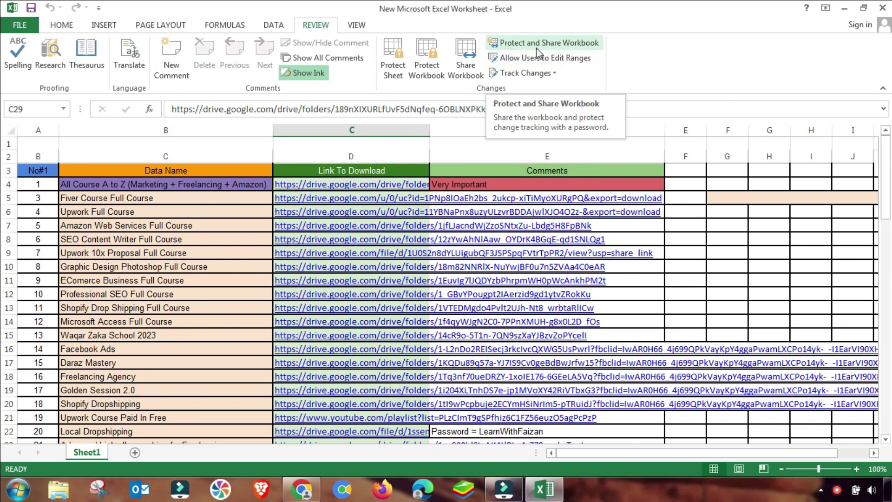
left_click(392, 59)
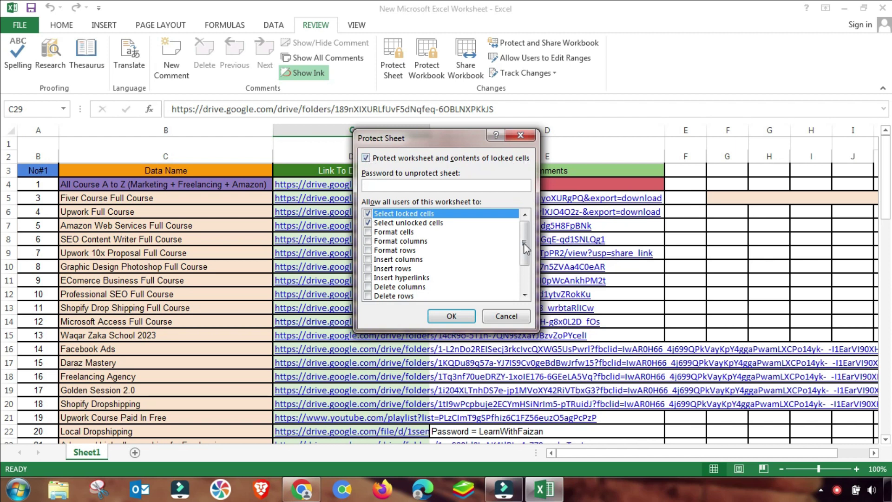
left_click_drag(525, 246, 526, 271)
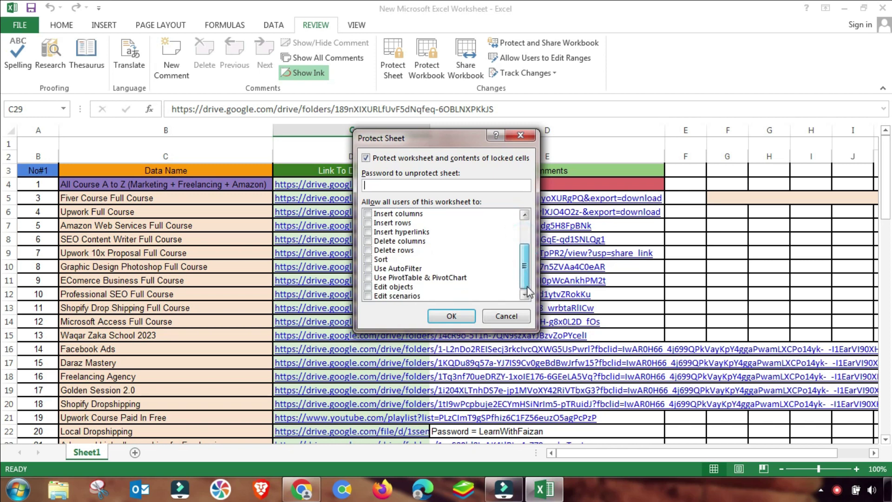
left_click(366, 159)
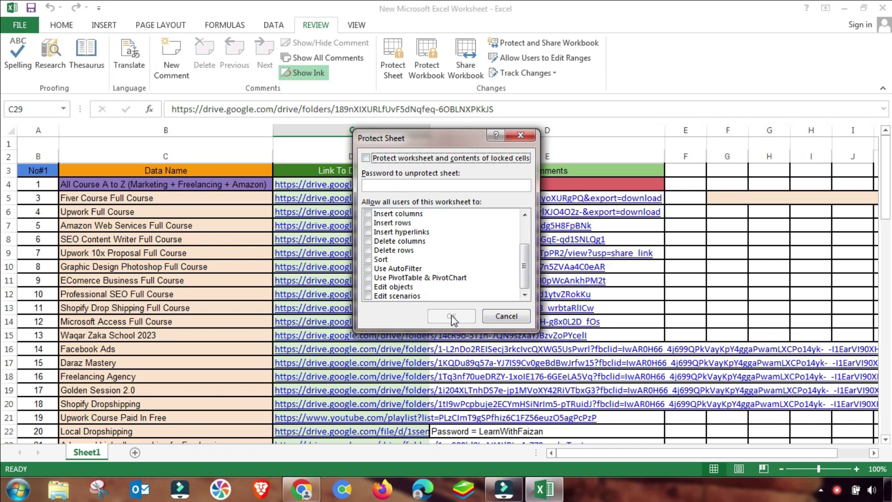
left_click(509, 316)
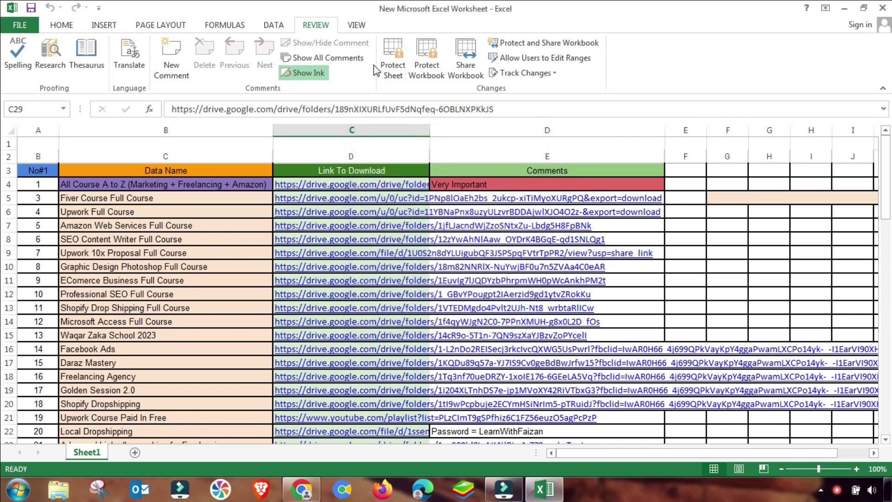
Step: Protect Sheet1 with a password, re-entering it in the Confirm Password box
left_click(388, 54)
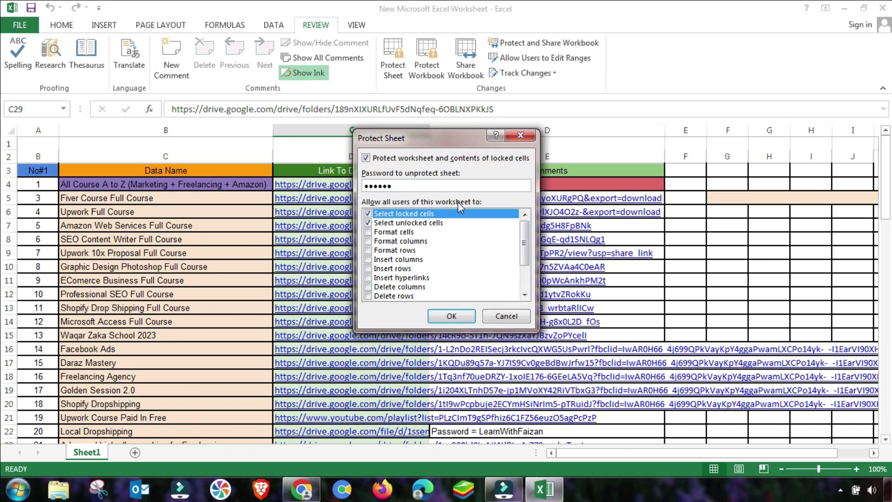
left_click(451, 317)
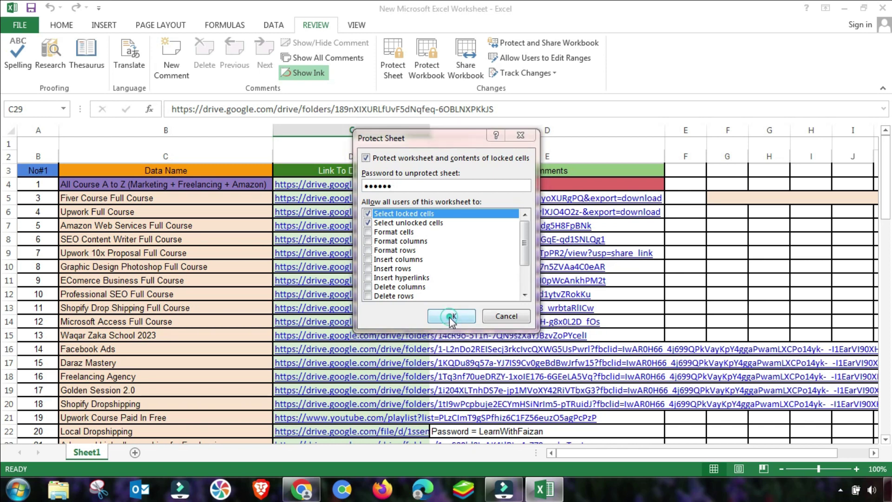
left_click(396, 208)
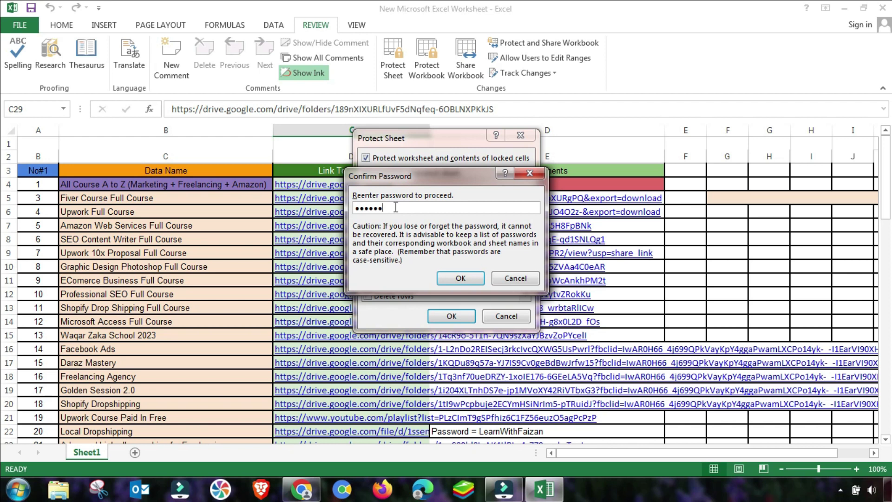
left_click(460, 279)
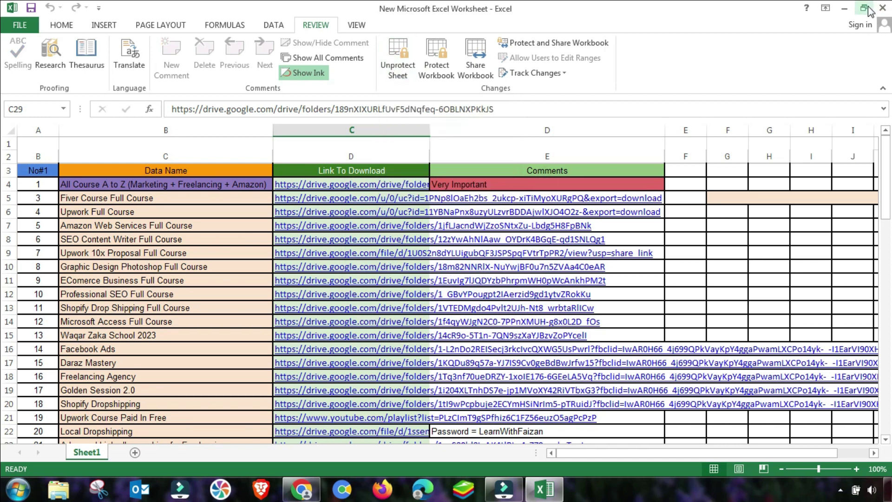
Step: Save the protected workbook on closing, then reopen it by entering its opening password
left_click(883, 9)
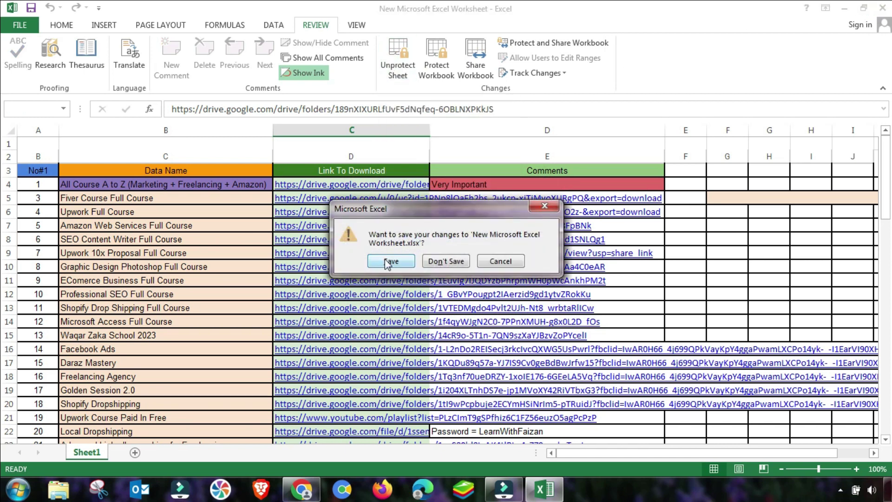
left_click(391, 261)
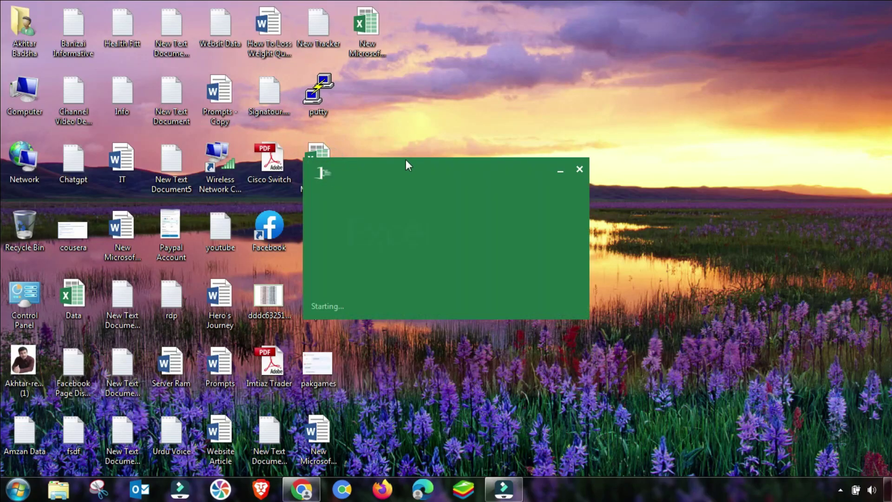
left_click(426, 239)
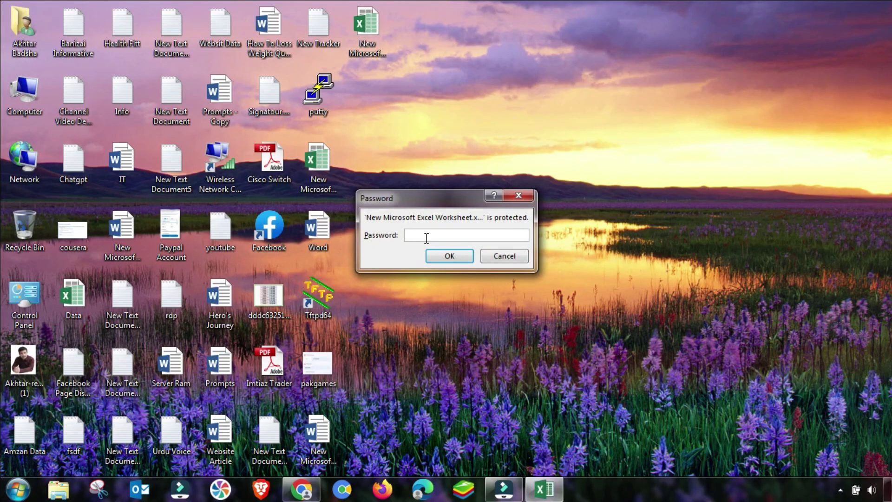
left_click(427, 237)
key("Return")
left_click(312, 27)
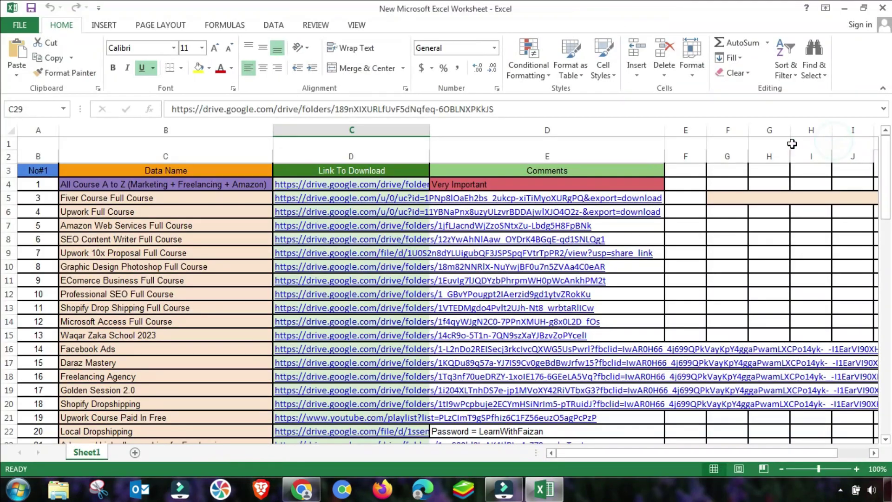
Step: Delete the existing password under Encrypt with Password so the workbook opens without one
left_click(18, 24)
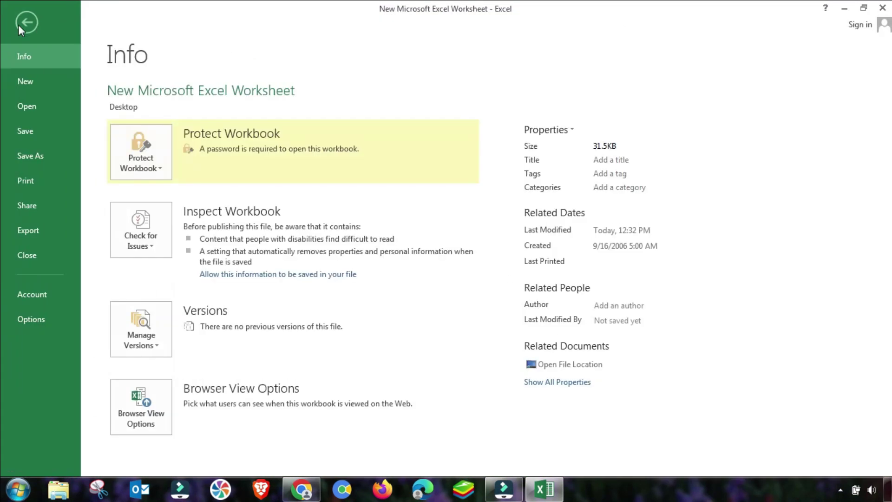
left_click(140, 165)
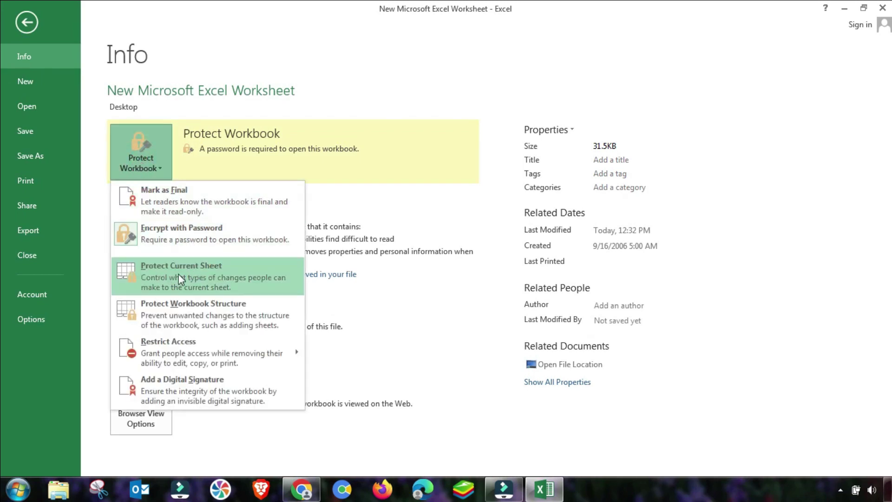
left_click(166, 233)
double_click(405, 223)
key("BackSpace")
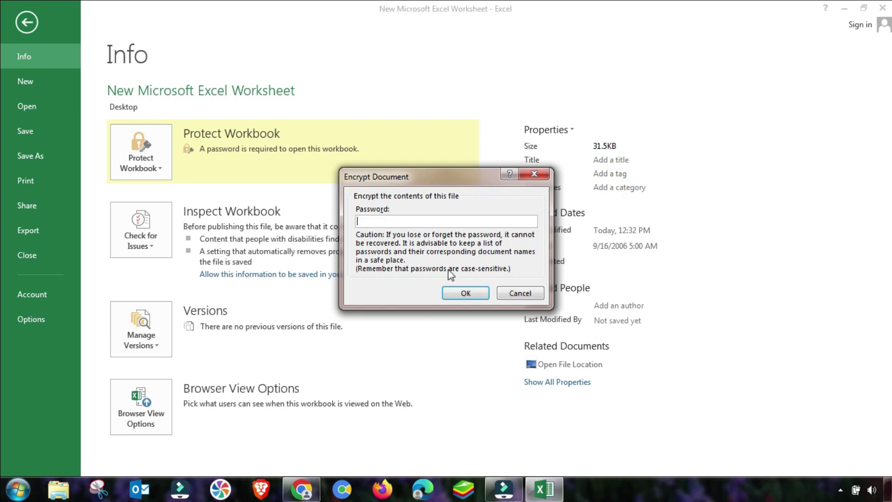
left_click(460, 294)
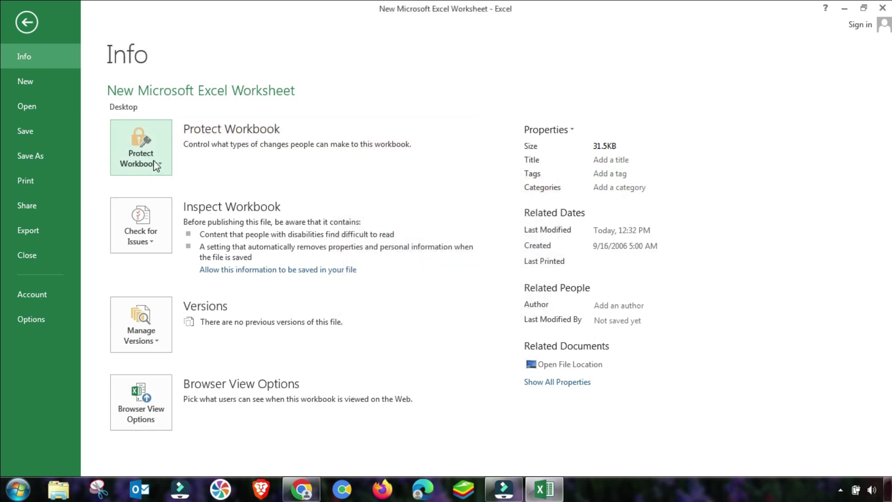
Step: Close Excel, saving the changes, and refresh the desktop
left_click(883, 8)
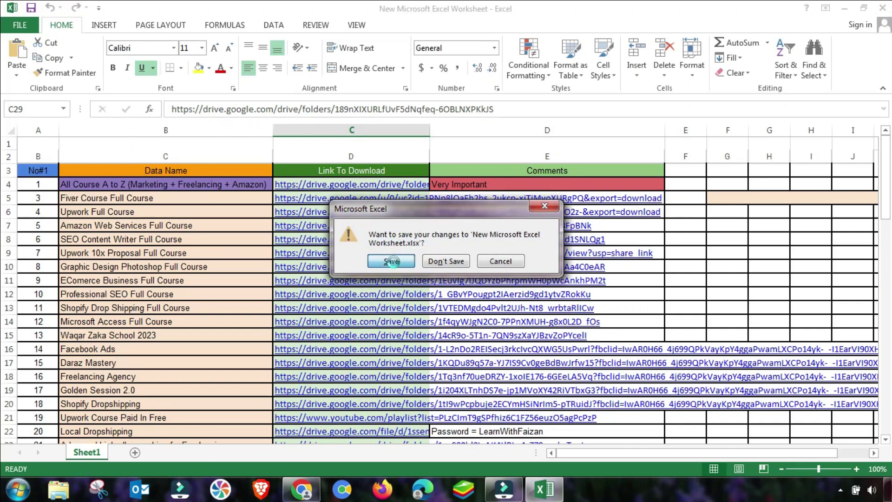
left_click(393, 260)
right_click(463, 159)
left_click(490, 195)
Step: Reopen the workbook from the desktop without a password and scroll through the course-links sheet
double_click(327, 176)
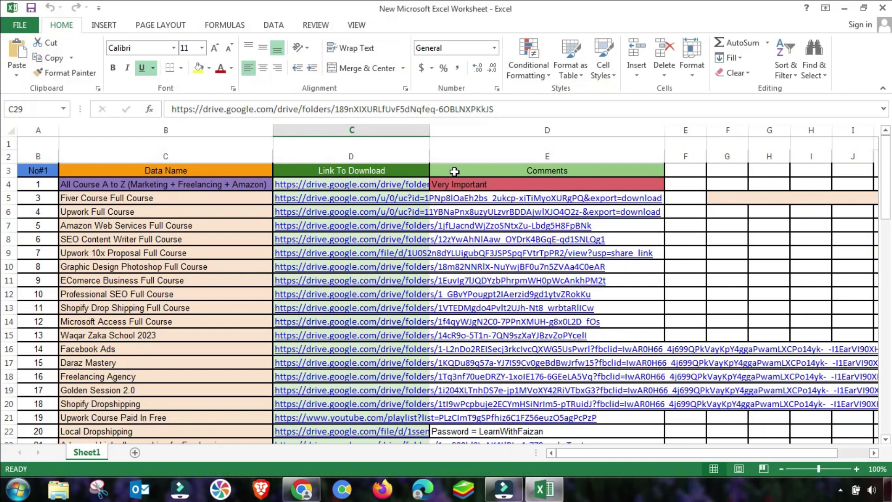
scroll(443, 295, "down", 3)
scroll(444, 295, "down", 6)
scroll(460, 242, "up", 8)
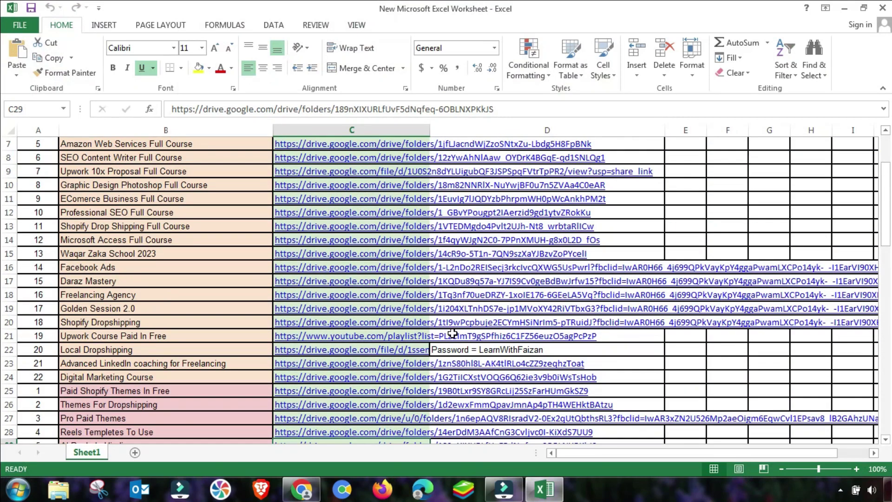
scroll(478, 184, "up", 1)
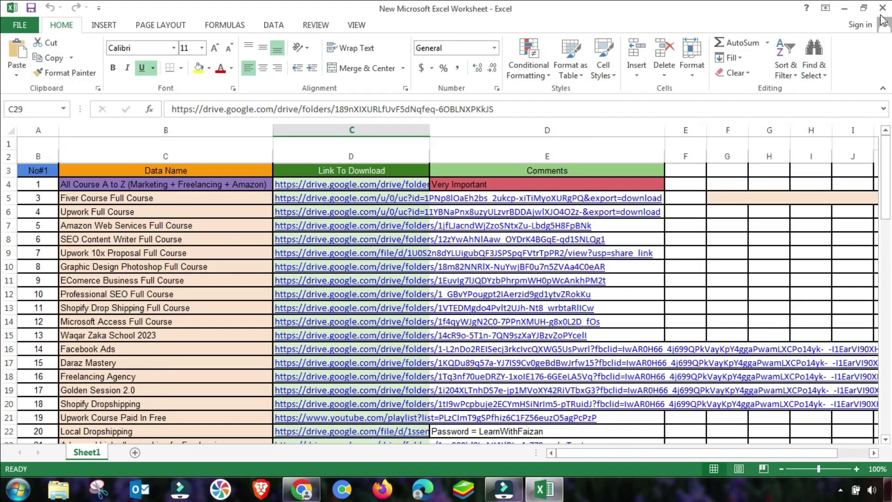